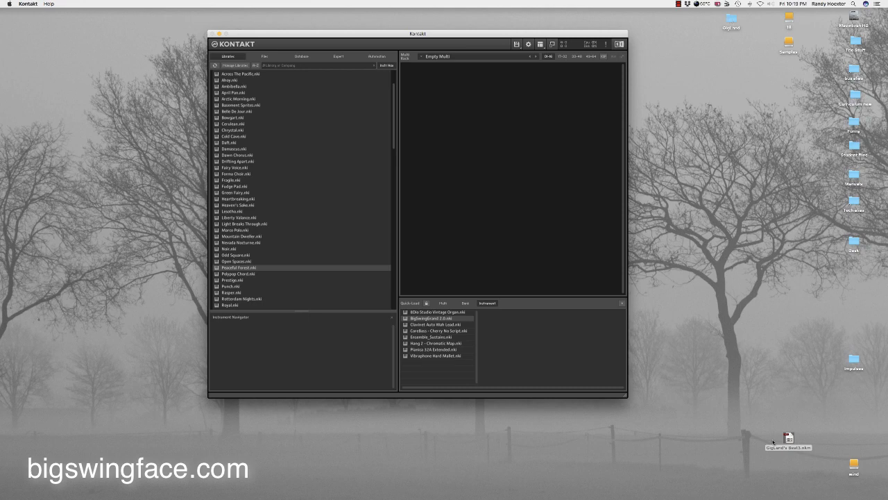
# Step: Load the GigLand's Best3 .nkm multi into the rack and show its GigLand script tab
pyautogui.moveTo(789, 438); pyautogui.dragTo(489, 118)
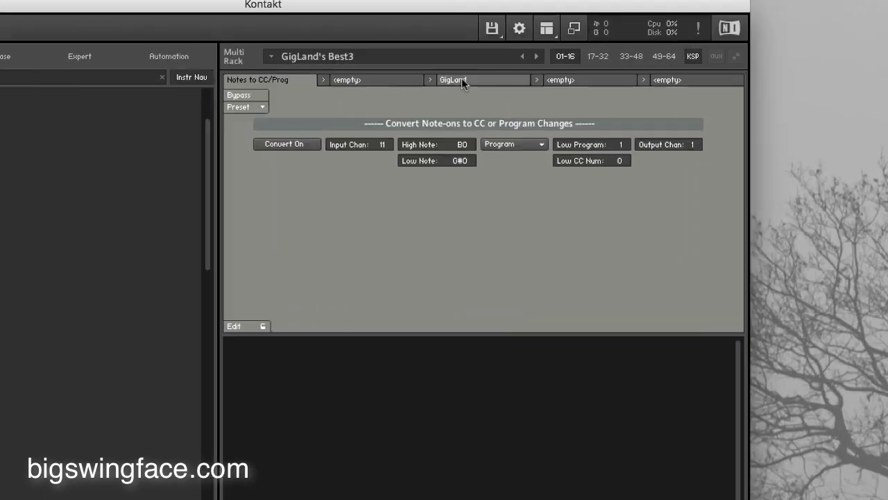
pyautogui.click(504, 66)
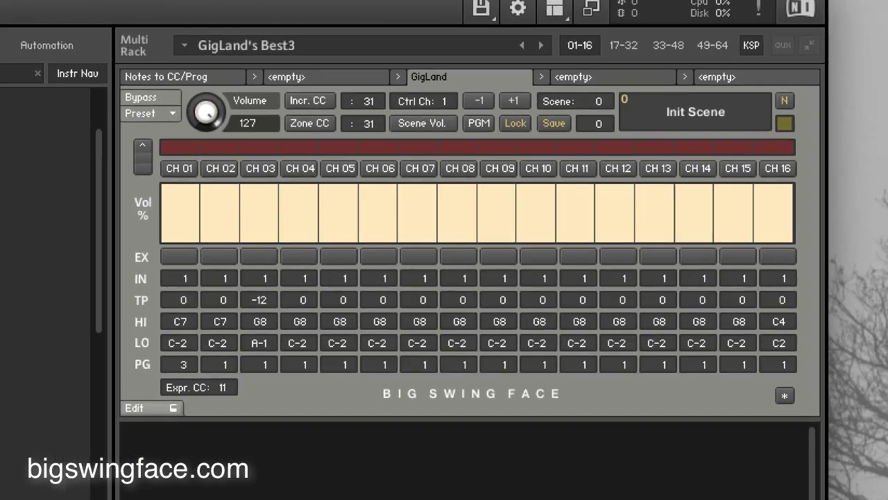
# Step: Add the BigSwingGrand 2.0 piano to the rack, activate channel 1, and try its expression control
pyautogui.moveTo(139, 277); pyautogui.dragTo(351, 402)
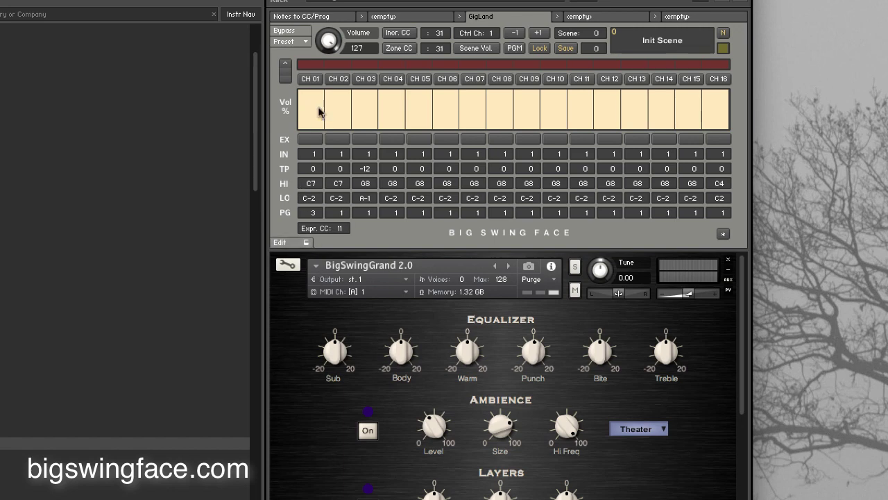
pyautogui.click(310, 80)
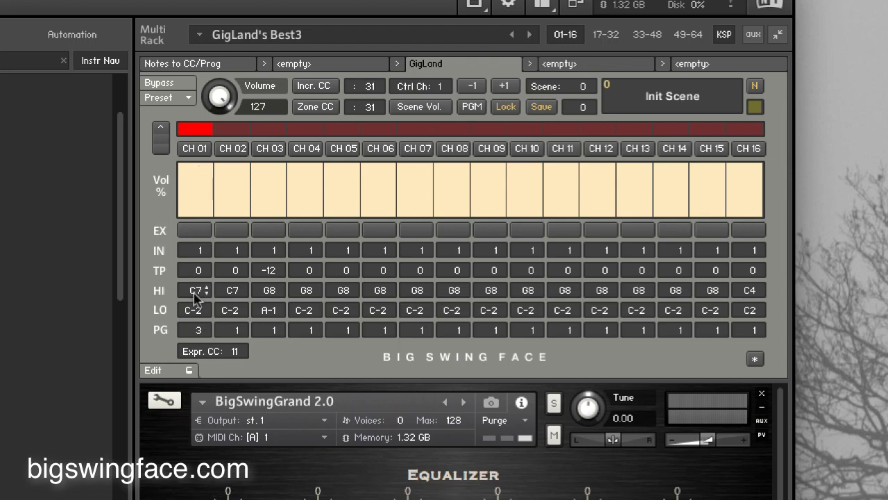
pyautogui.moveTo(196, 188)
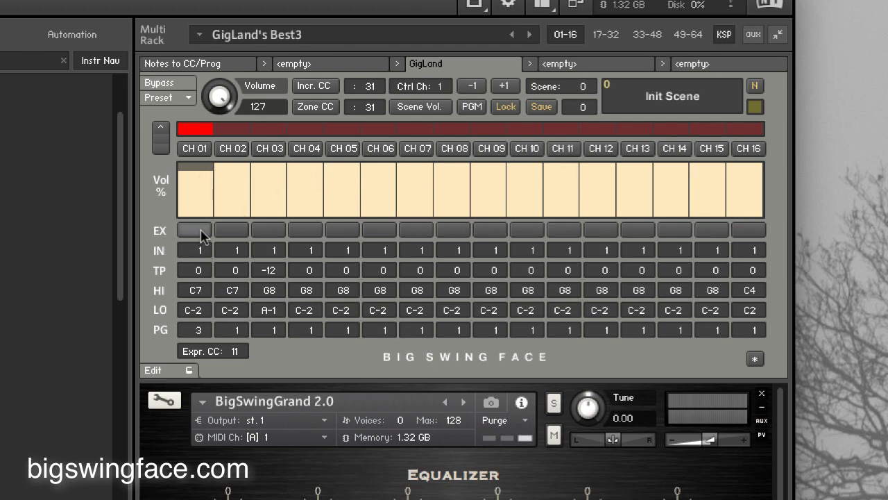
pyautogui.click(202, 232)
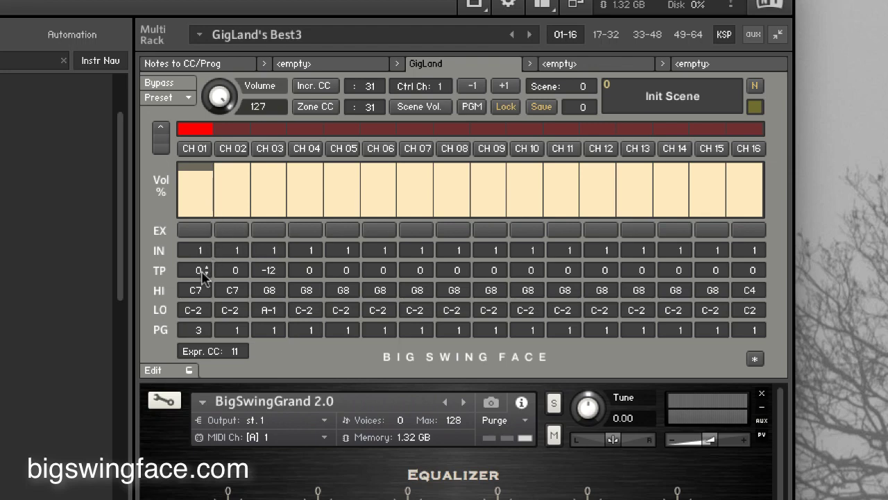
# Step: Nudge channel 1's transpose up a couple of semitones, then return it to 0
pyautogui.moveTo(203, 274); pyautogui.dragTo(208, 272)
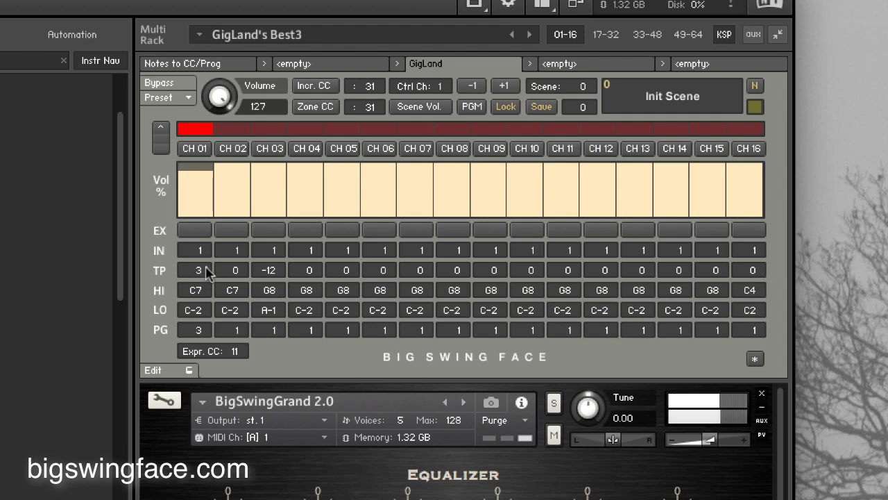
pyautogui.moveTo(208, 272); pyautogui.dragTo(209, 277)
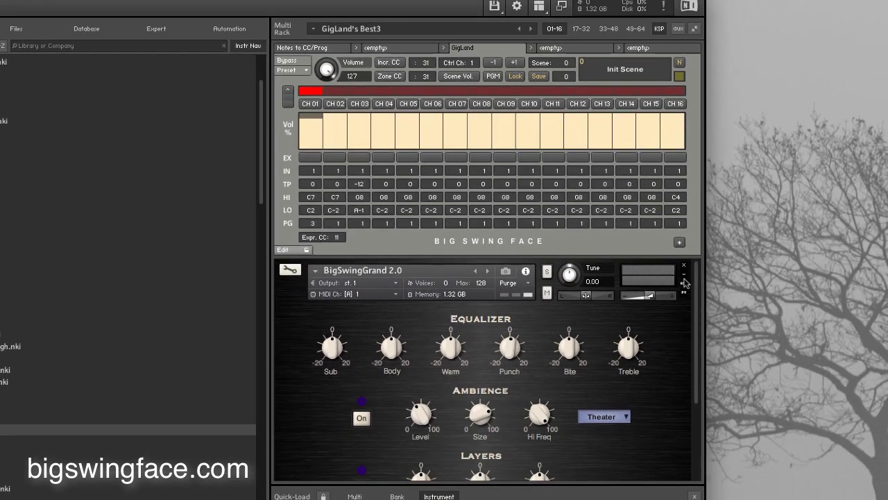
# Step: Collapse the piano's performance panel, create a new instrument bank 001, and show its slot grid
pyautogui.click(288, 292)
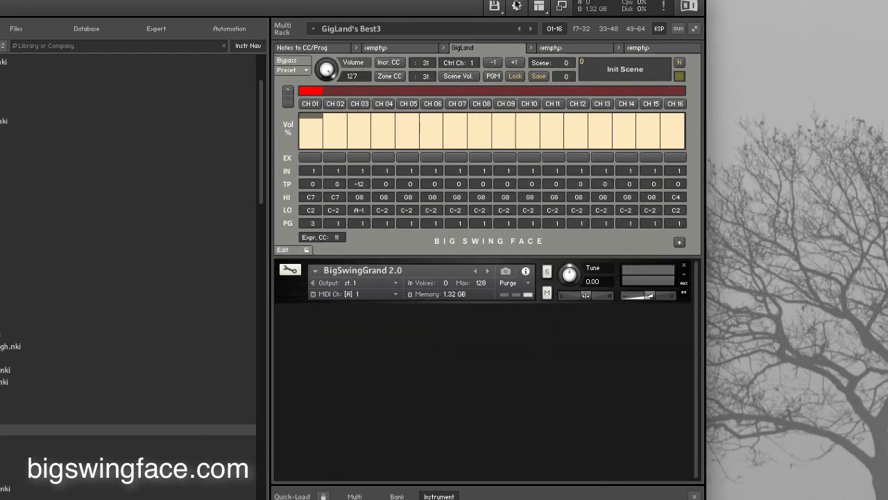
pyautogui.click(492, 6)
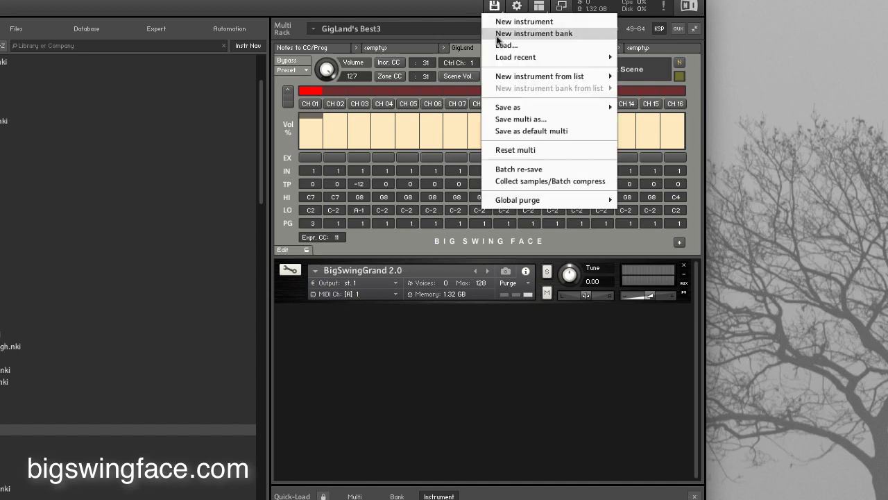
pyautogui.click(498, 34)
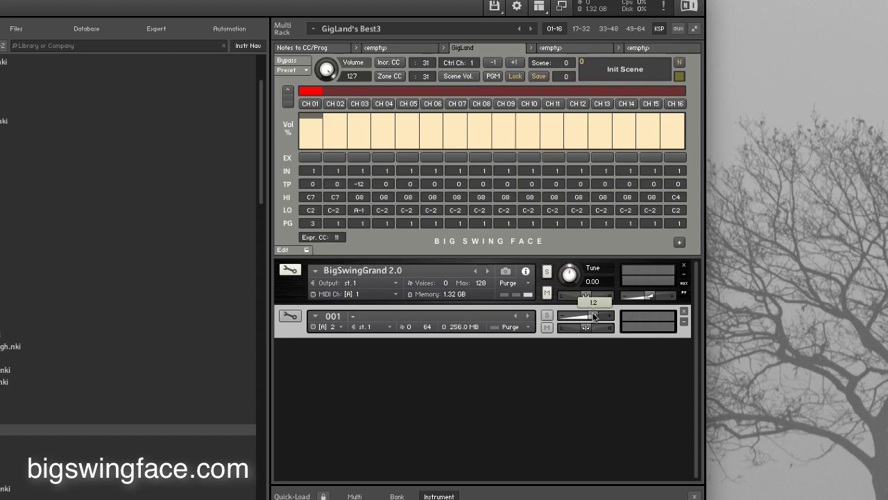
pyautogui.click(291, 315)
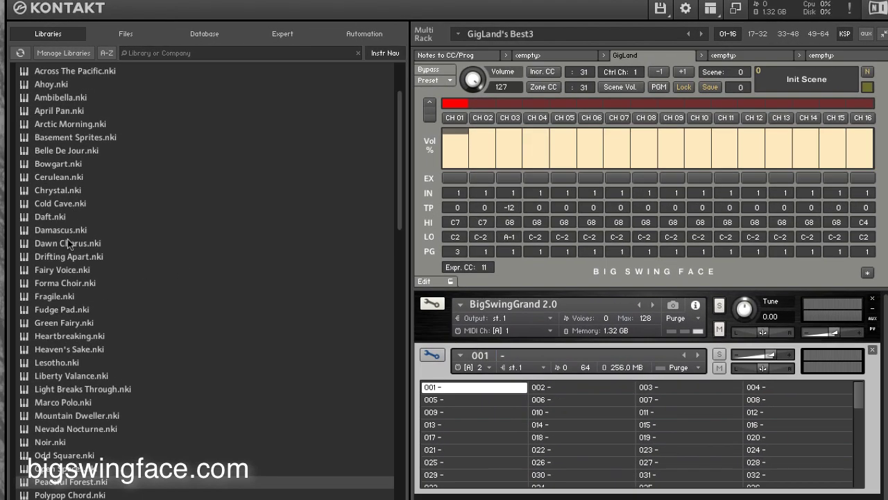
# Step: Load Dawn Chorus, Fragile, Peaceful Forest and Polypop Chord into bank slots 001–004
pyautogui.moveTo(67, 242); pyautogui.dragTo(484, 394)
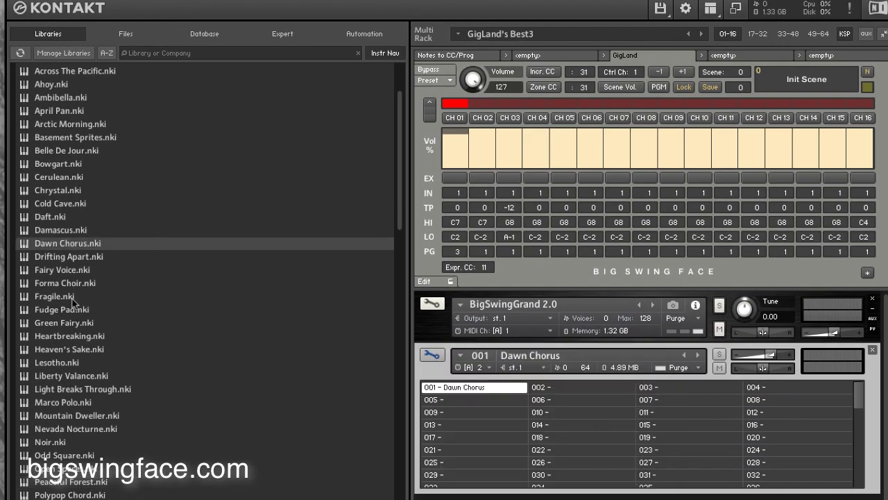
pyautogui.moveTo(69, 300); pyautogui.dragTo(613, 395)
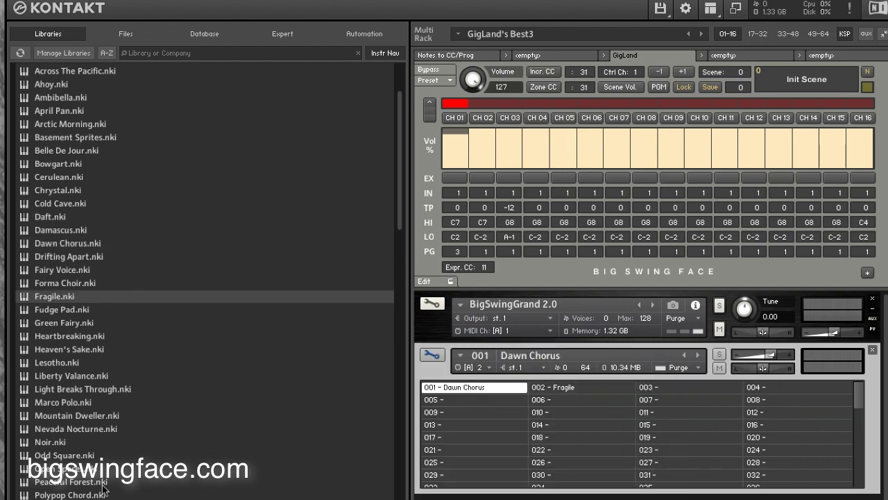
pyautogui.moveTo(85, 486); pyautogui.dragTo(684, 390)
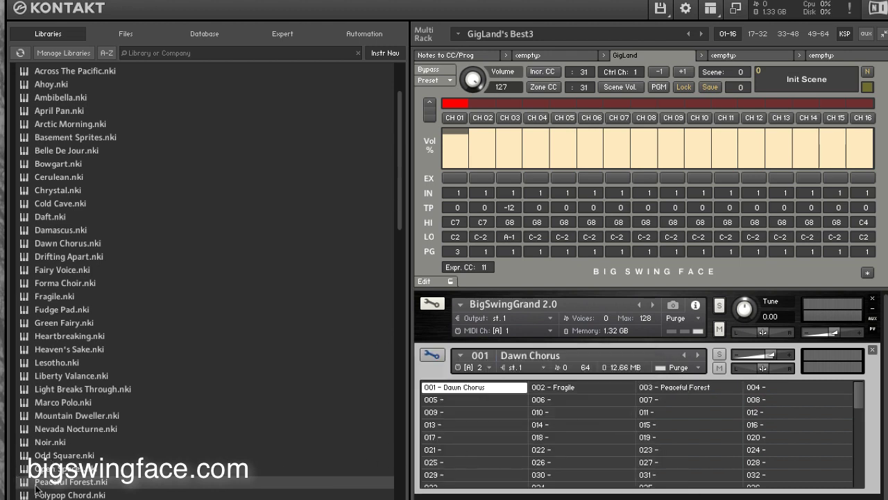
pyautogui.scroll(-5, 38, 489)
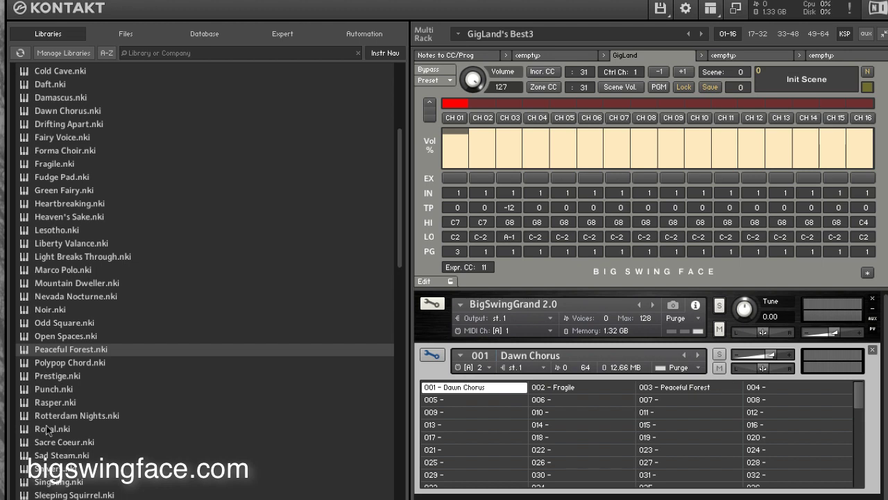
pyautogui.moveTo(50, 366); pyautogui.dragTo(794, 391)
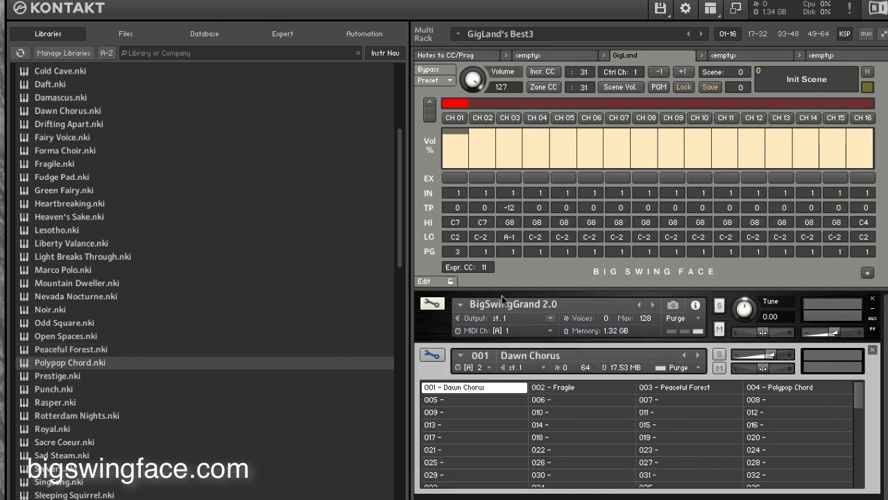
# Step: Activate channel 2 and cycle its program from 1 up to 4 and back to Dawn Chorus
pyautogui.click(482, 119)
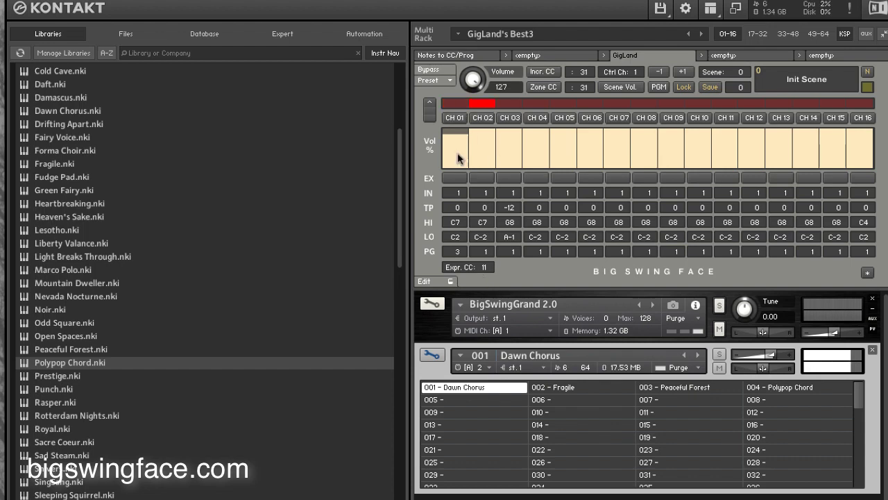
pyautogui.moveTo(489, 255); pyautogui.dragTo(490, 251)
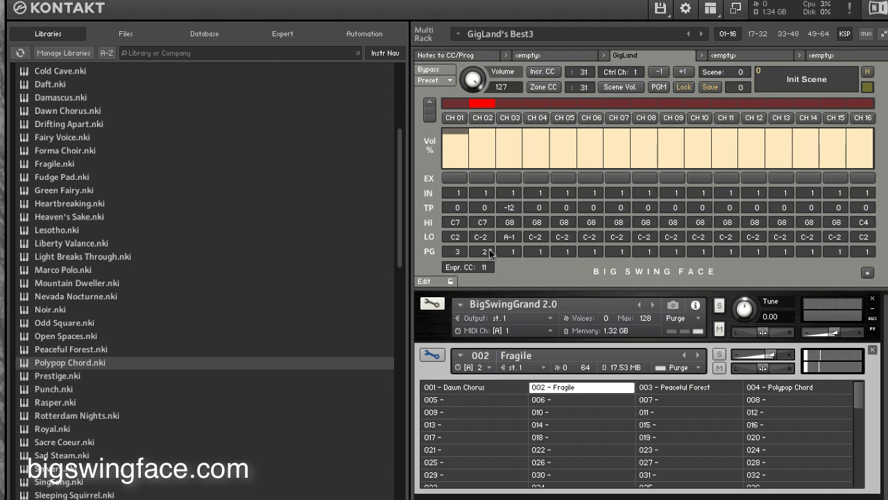
pyautogui.scroll(1, 489, 251)
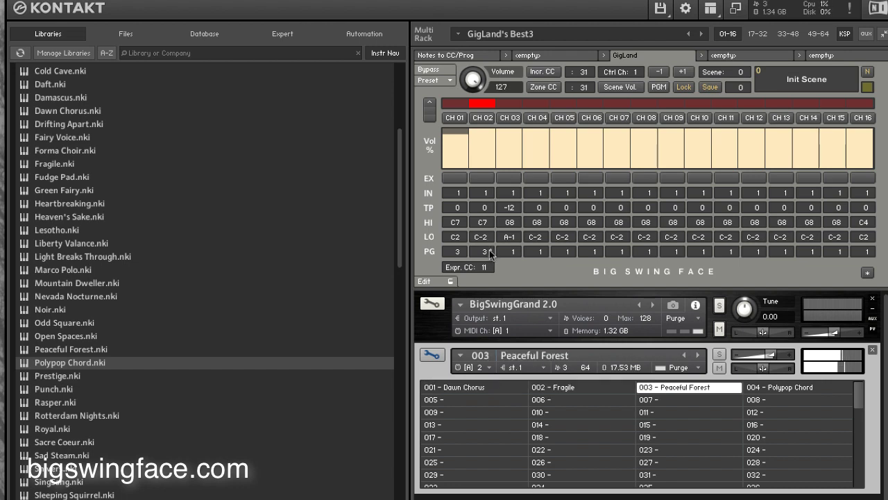
pyautogui.scroll(1, 489, 254)
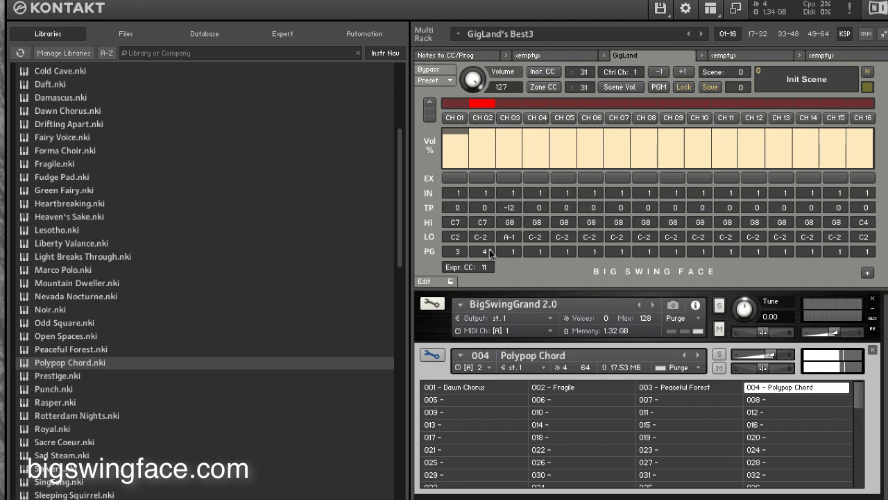
pyautogui.scroll(-3, 489, 253)
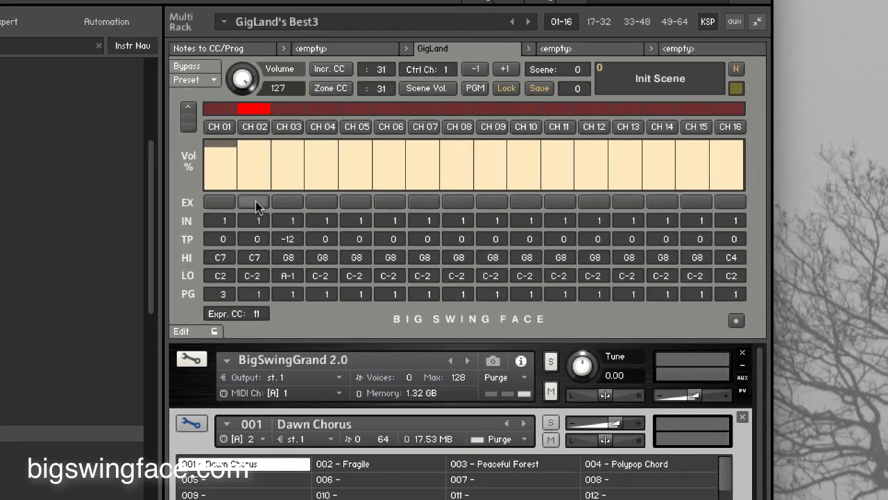
# Step: Enable expression control on channel 2 and activate channel 1 alongside it
pyautogui.click(255, 203)
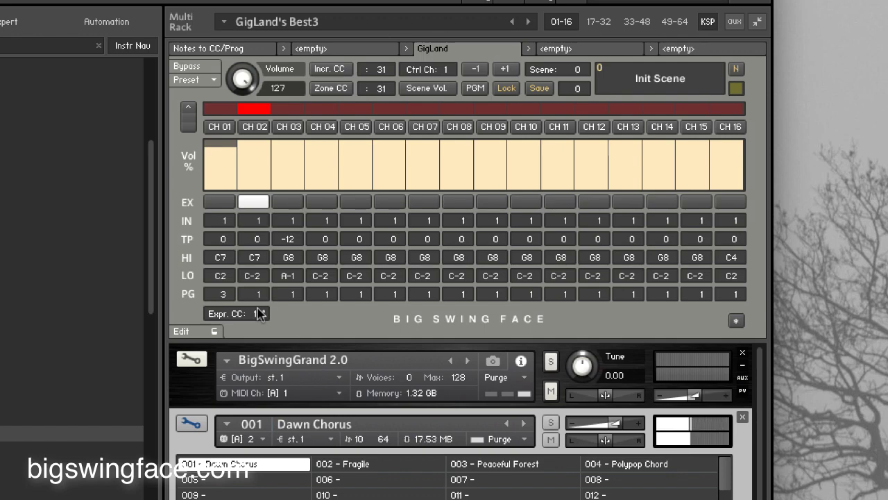
pyautogui.click(215, 128)
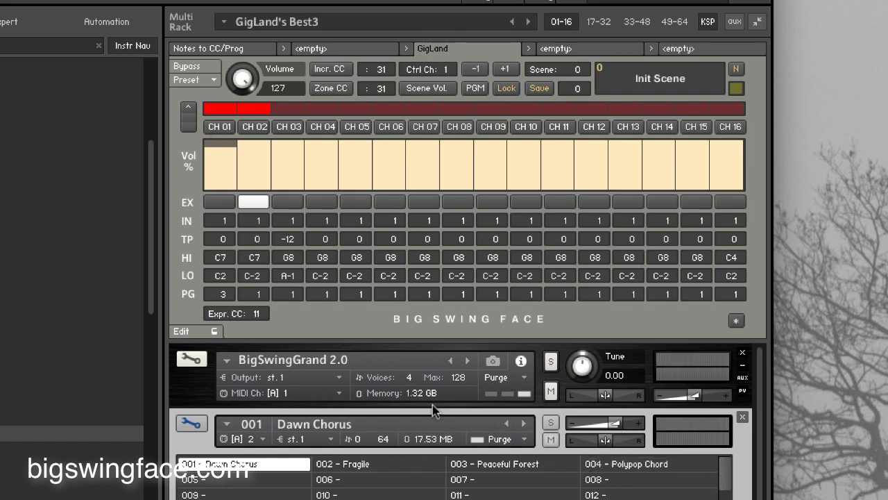
# Step: Set channel 2 to program 4 (Polypop Chord) transposed +24, and lock the scene
pyautogui.moveTo(252, 288)
pyautogui.mouseDown()
pyautogui.moveTo(266, 294)
pyautogui.moveTo(247, 294)
pyautogui.mouseUp()
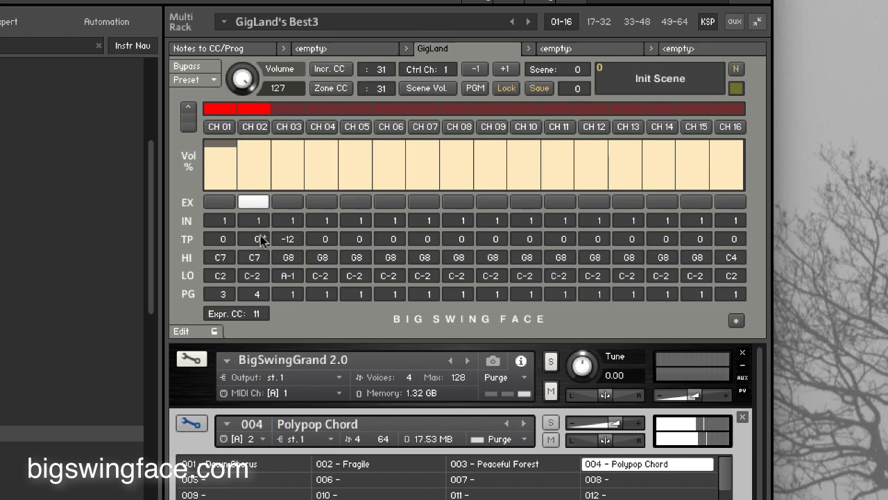
pyautogui.moveTo(263, 236); pyautogui.dragTo(266, 240)
pyautogui.scroll(3, 255, 238)
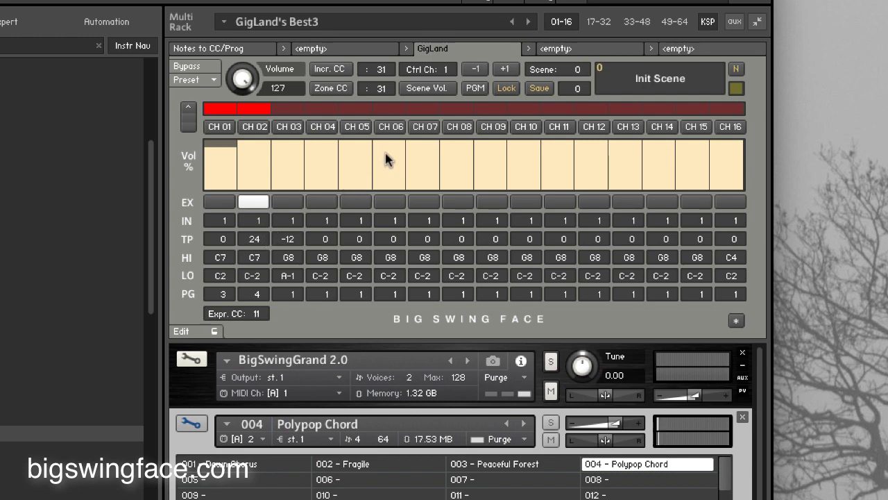
pyautogui.click(505, 88)
# Step: Store the channel settings into the scene, then advance from scene 0 to scene 8
pyautogui.click(540, 90)
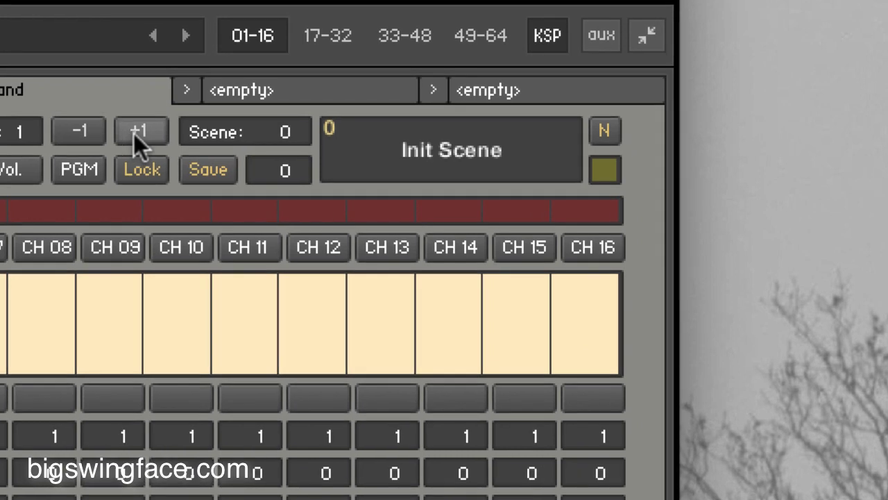
pyautogui.click(135, 132)
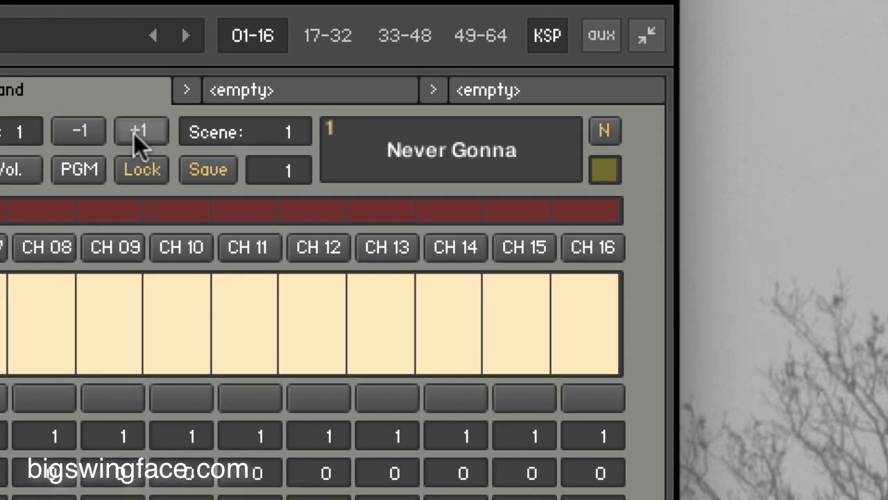
pyautogui.click(134, 133)
pyautogui.click(134, 133)
pyautogui.click(133, 133)
pyautogui.click(134, 133)
pyautogui.click(134, 134)
pyautogui.click(134, 133)
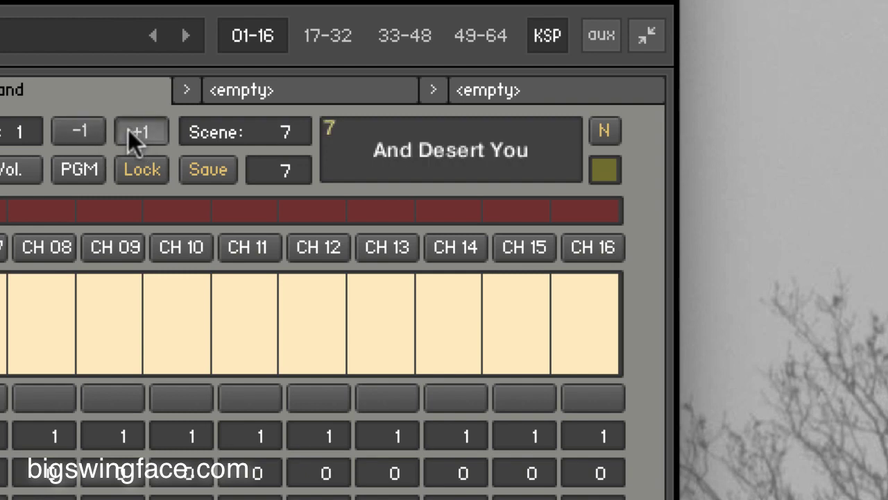
pyautogui.click(134, 133)
# Step: Name scene 8 'Hello World', then lock and save it
pyautogui.click(589, 128)
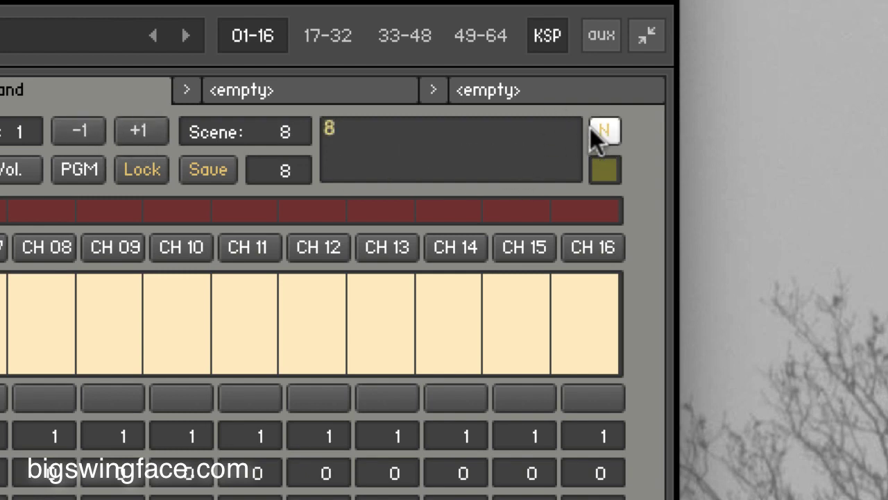
pyautogui.write('Hello Wo')
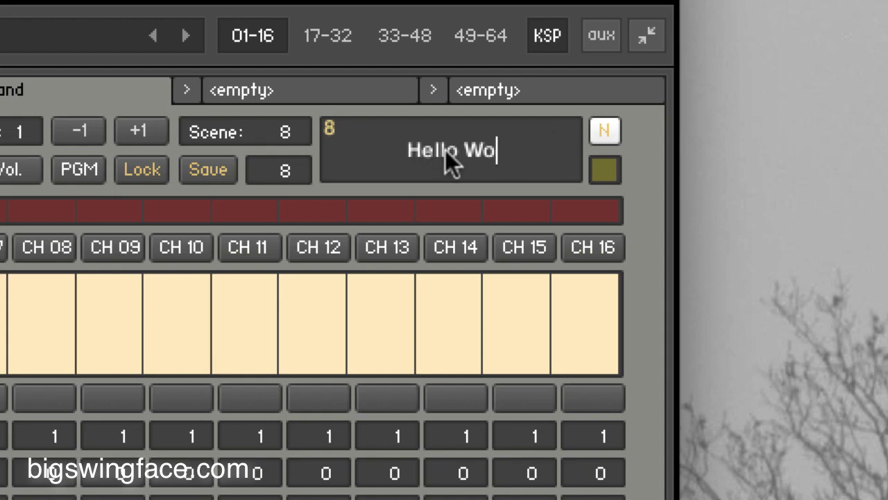
pyautogui.write('rld')
pyautogui.press('Return')
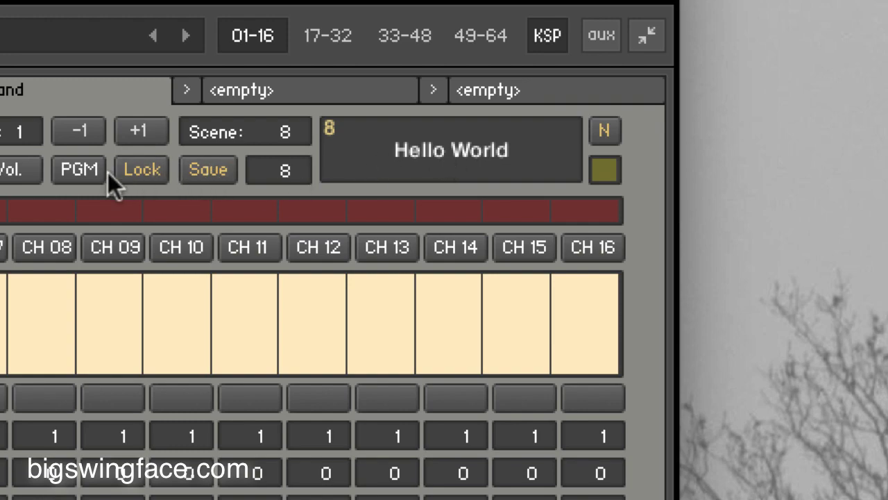
pyautogui.click(136, 171)
pyautogui.click(193, 169)
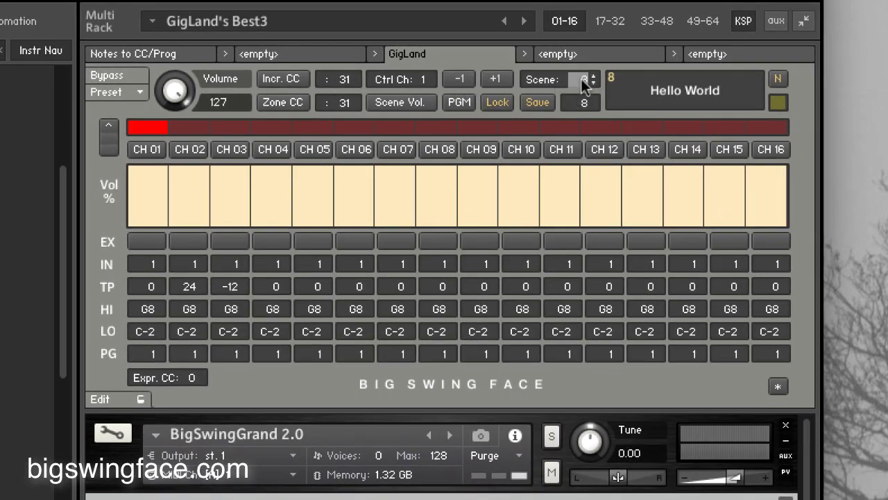
# Step: Jump to scene 1, then step the Scene spin box back down to scene 0, Init Scene
pyautogui.write('1')
pyautogui.press('Return')
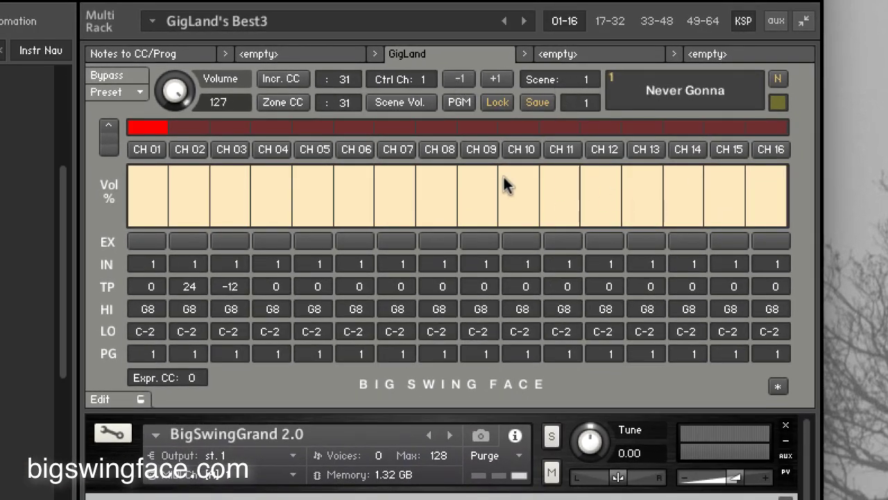
pyautogui.click(593, 82)
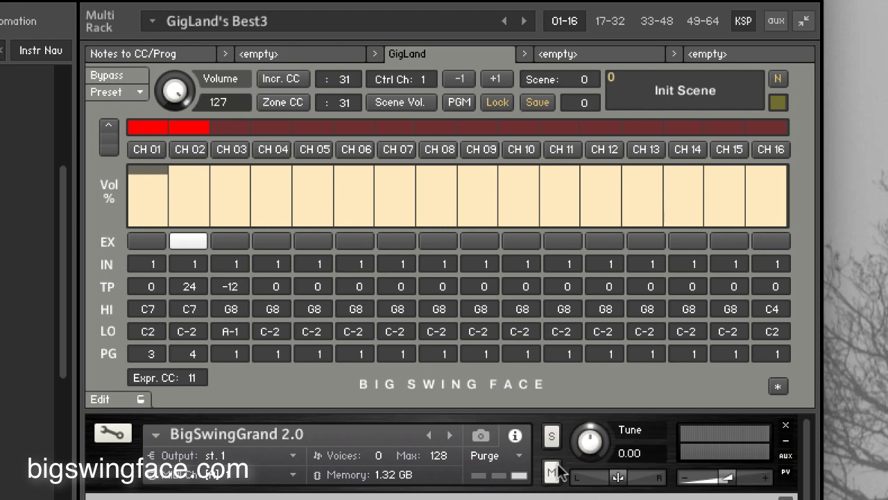
# Step: Show the 32-slot favourites grid and select slots 0, 1 and 2, ending on slot 0
pyautogui.click(106, 135)
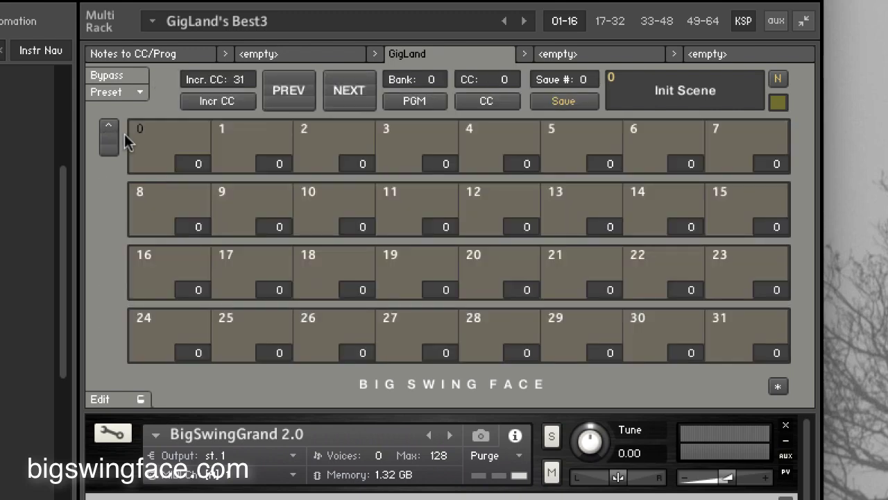
pyautogui.click(193, 139)
pyautogui.click(268, 143)
pyautogui.click(351, 148)
pyautogui.click(260, 141)
pyautogui.click(172, 138)
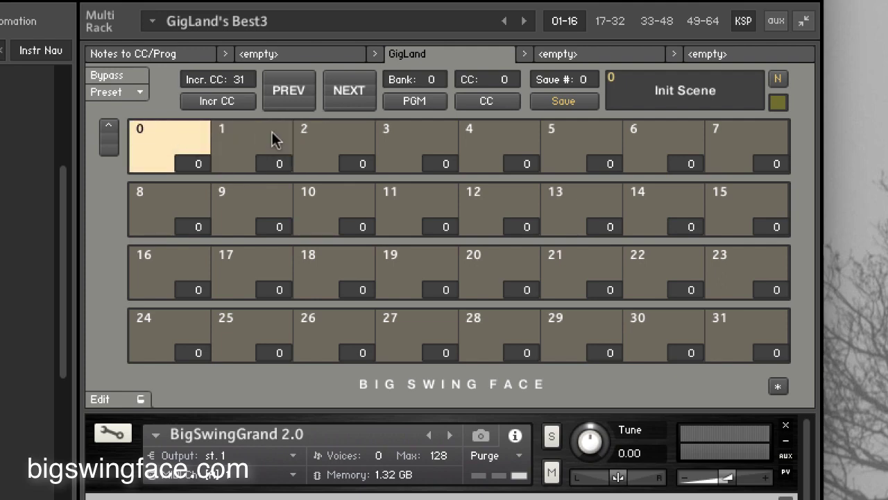
# Step: Step forward twice with NEXT, then back to slot 0 with PREV
pyautogui.click(336, 88)
pyautogui.click(336, 89)
pyautogui.click(336, 89)
pyautogui.click(282, 93)
pyautogui.click(283, 93)
pyautogui.click(284, 94)
# Step: Drag the value boxes of favourite slots 0, 1 and 2 to scenes 1, 5 and 3, then check each slot's recalled scene
pyautogui.moveTo(203, 165); pyautogui.dragTo(202, 161)
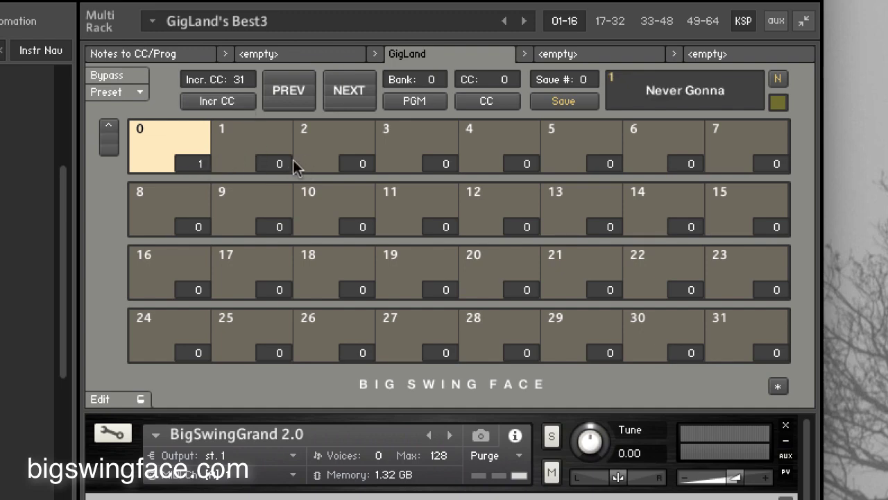
pyautogui.moveTo(290, 165); pyautogui.dragTo(293, 160)
pyautogui.moveTo(370, 166); pyautogui.dragTo(370, 161)
pyautogui.click(189, 142)
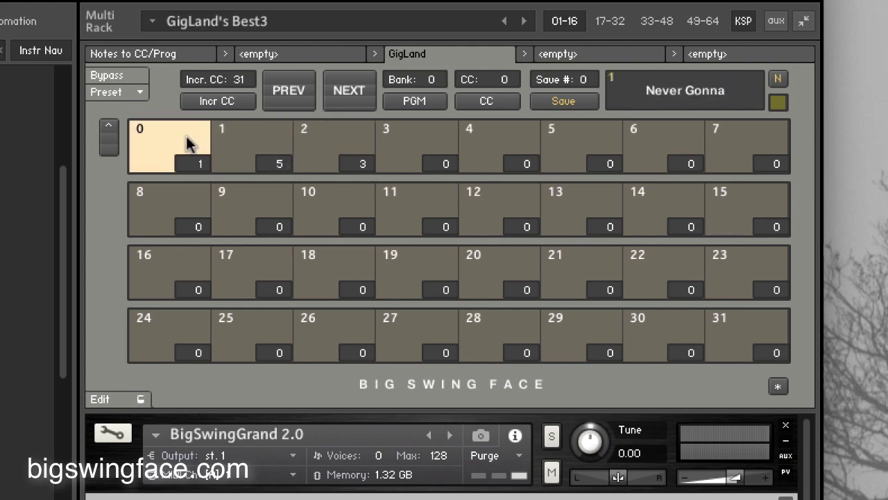
pyautogui.click(251, 142)
pyautogui.click(315, 144)
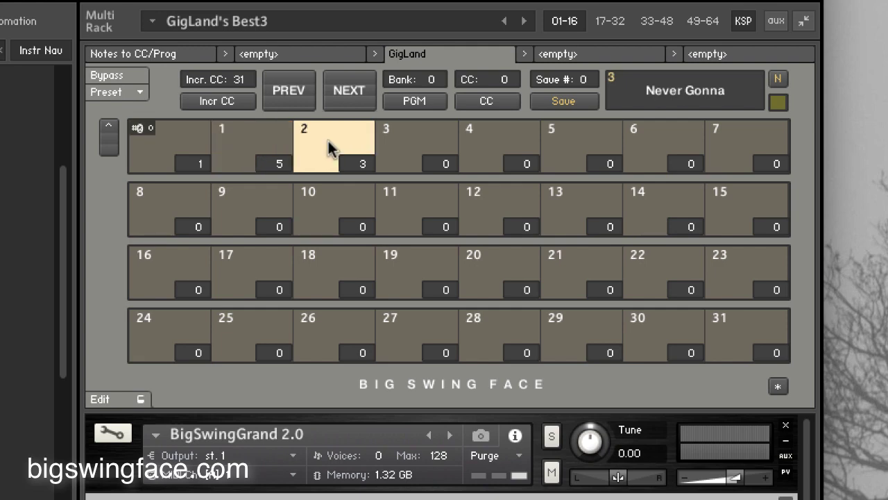
pyautogui.click(256, 143)
pyautogui.click(182, 149)
# Step: Adjust the slot values by scrolling so slot 1 recalls Never Gonna, slot 2 Let You Down, slot 0 Init Scene
pyautogui.click(277, 150)
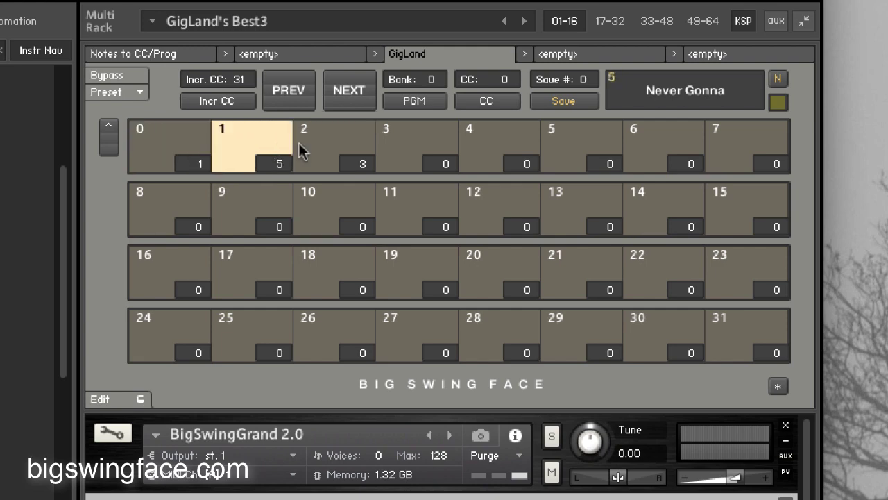
pyautogui.scroll(1, 368, 164)
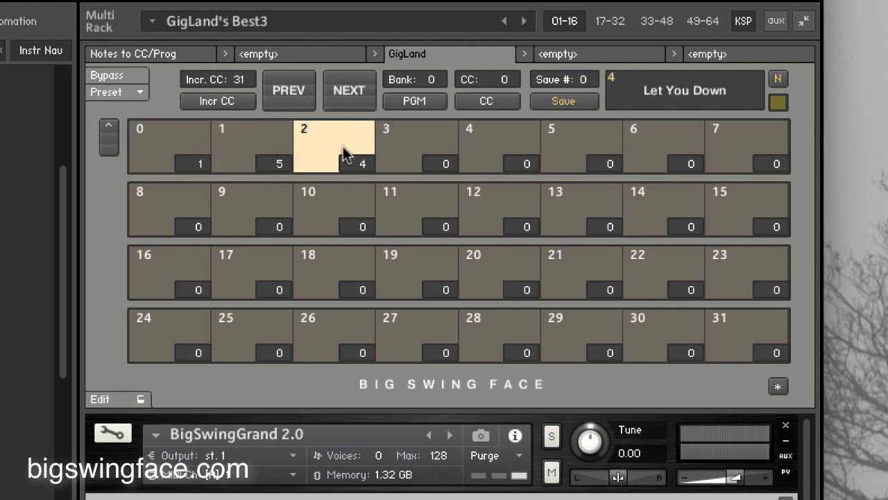
pyautogui.click(234, 141)
pyautogui.click(158, 143)
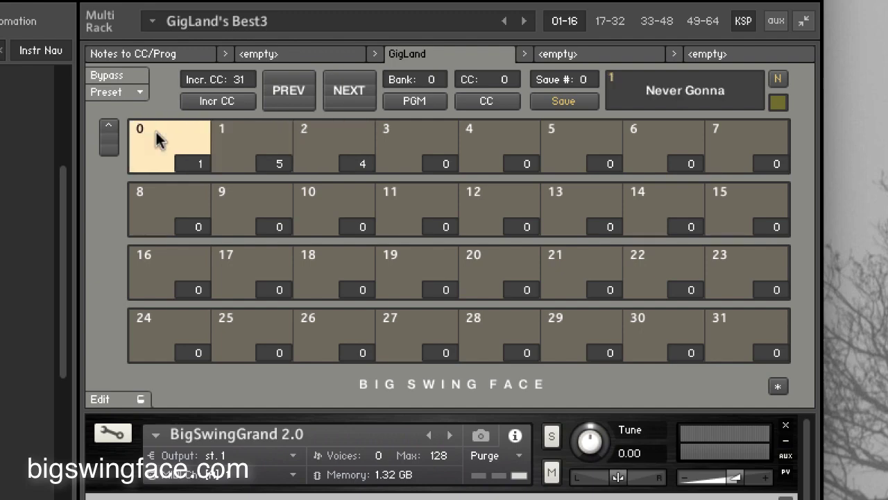
pyautogui.scroll(-1, 201, 163)
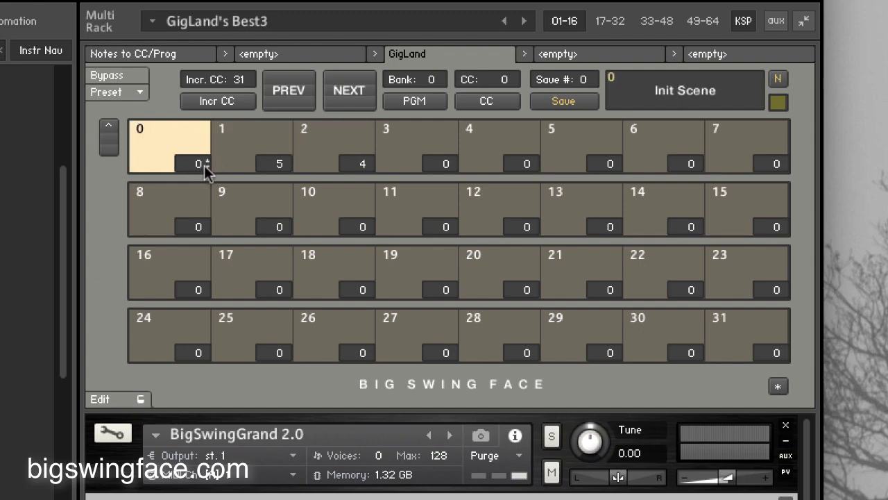
pyautogui.click(253, 151)
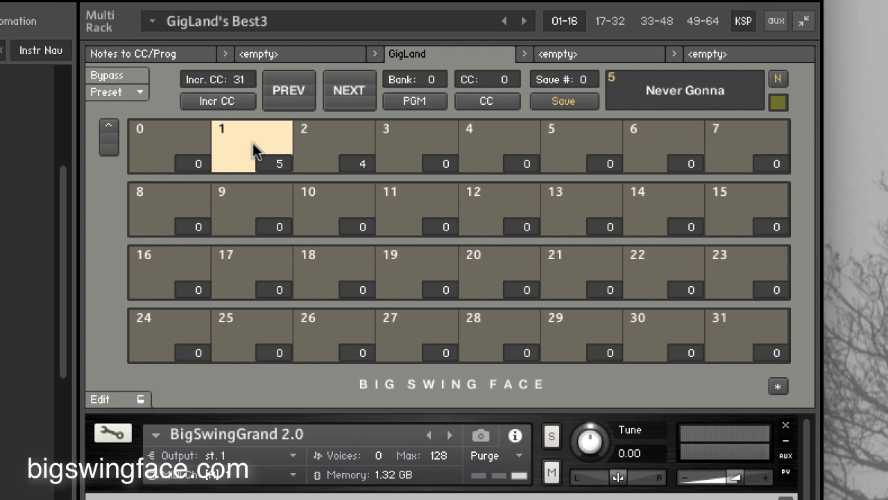
pyautogui.click(352, 148)
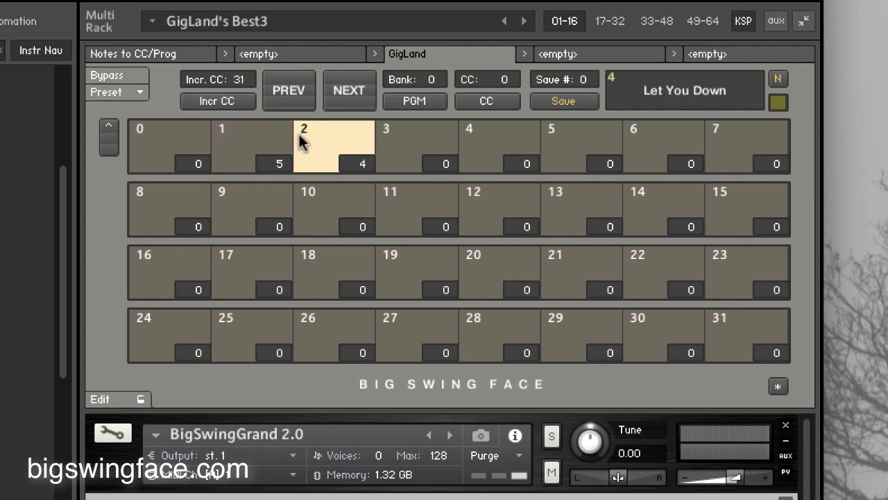
pyautogui.click(261, 141)
pyautogui.click(163, 142)
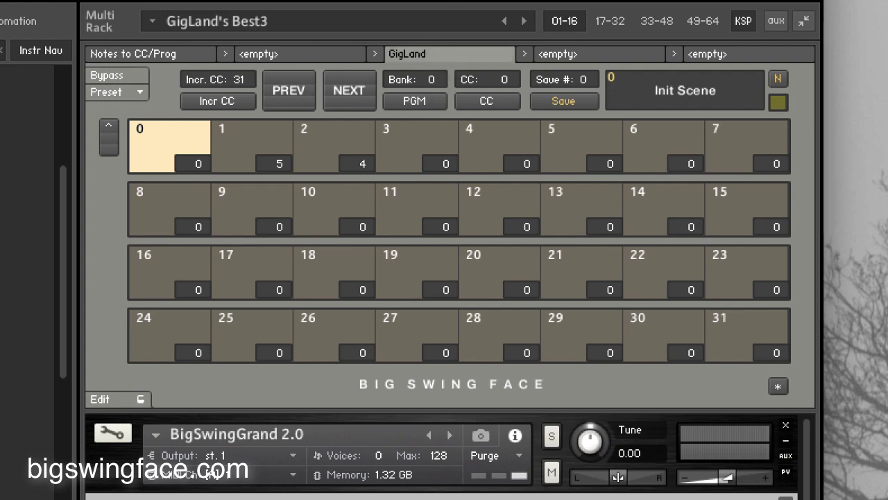
# Step: Switch GigLand back to the channel mixer page and save the multi as 'Test 1' from the Files menu
pyautogui.click(105, 132)
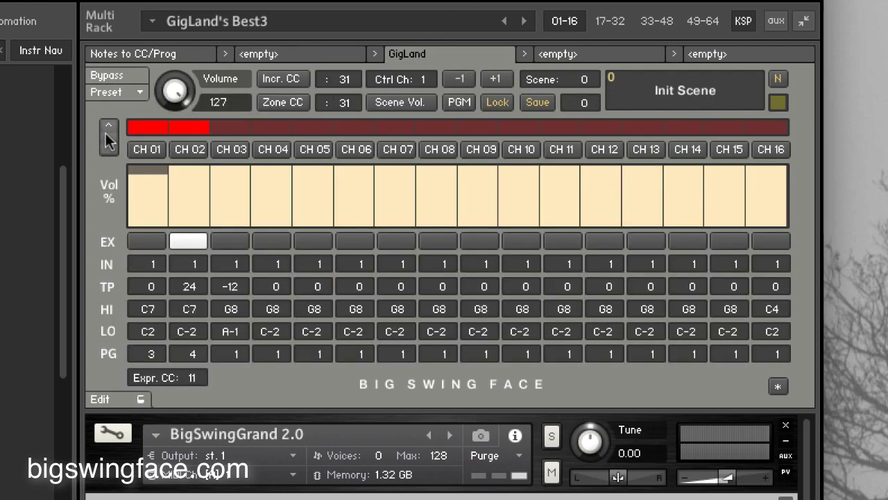
pyautogui.click(479, 2)
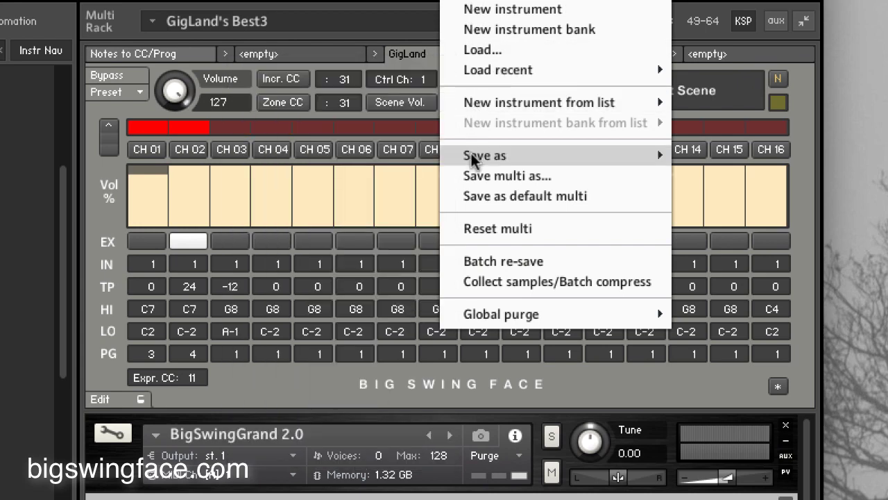
pyautogui.click(476, 178)
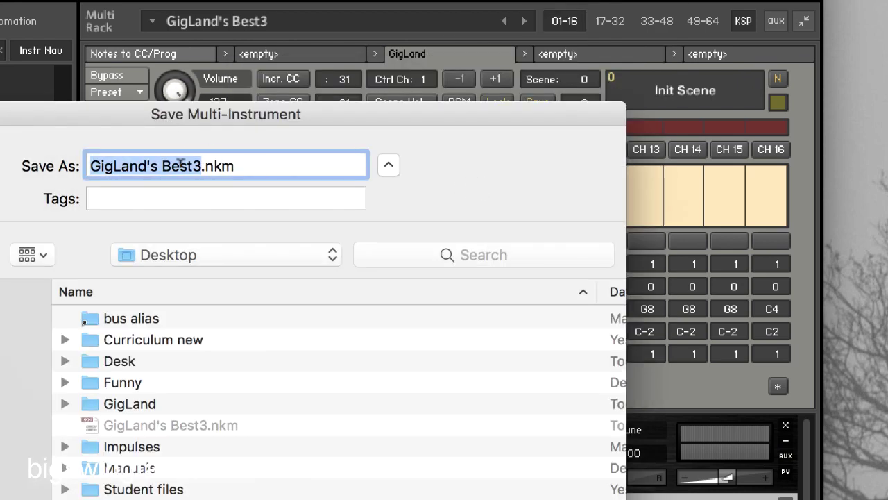
pyautogui.write('Test ')
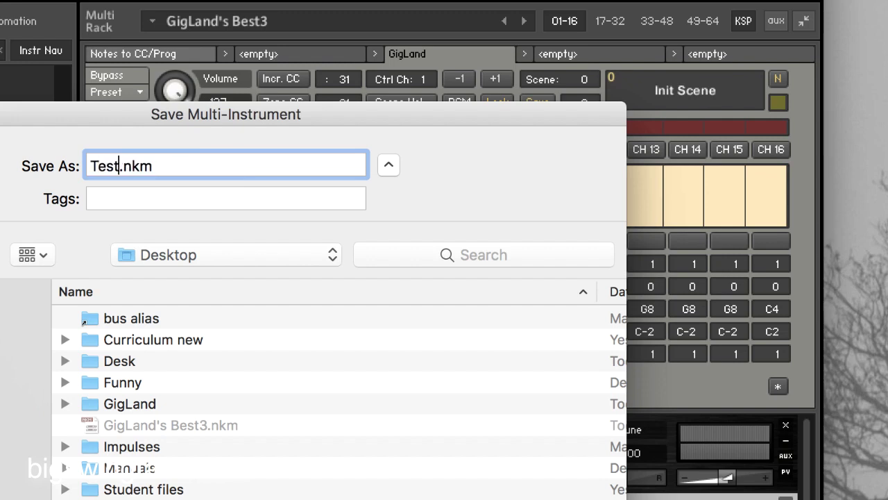
pyautogui.write('1')
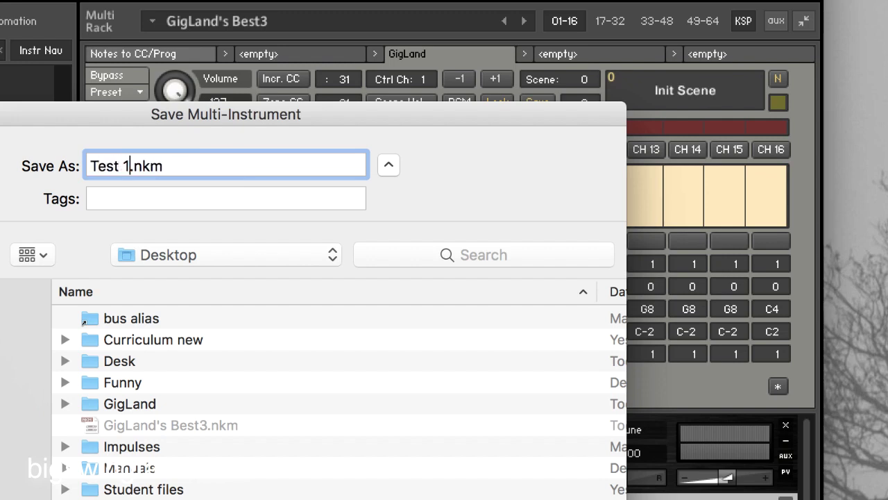
pyautogui.press('Return')
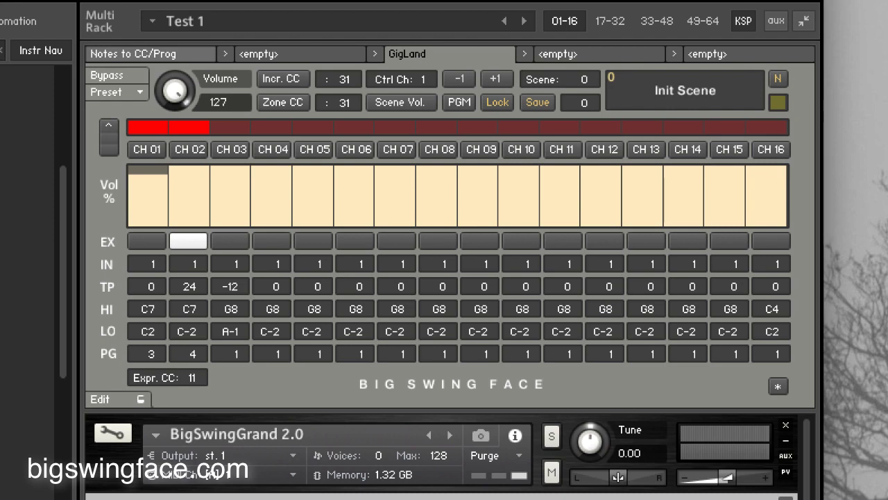